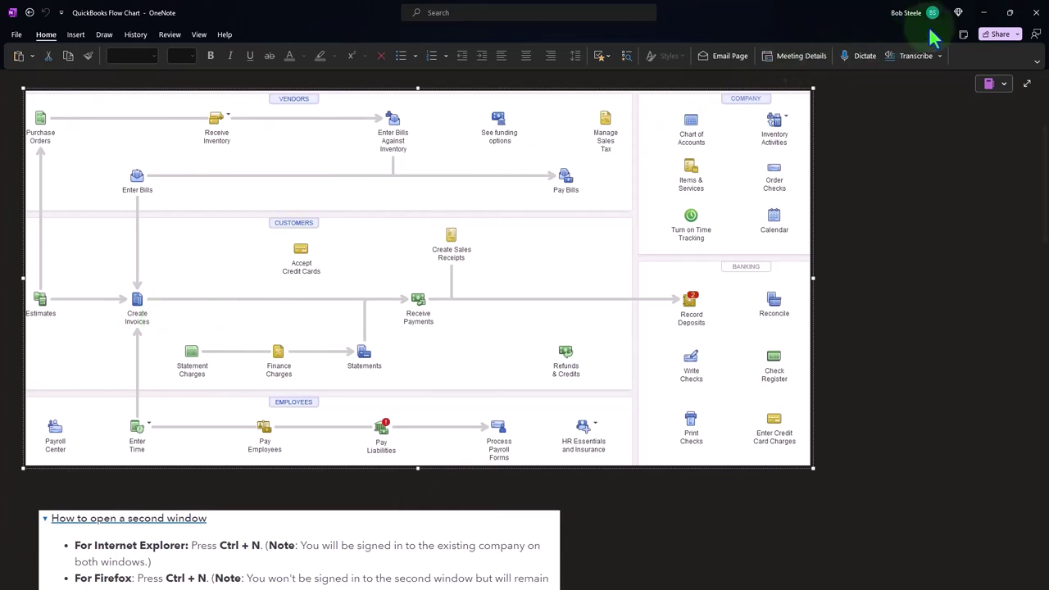
- Switch to QuickBooks Online in the browser and start a new purchase order for the vendor Epiphone
left_click(984, 12)
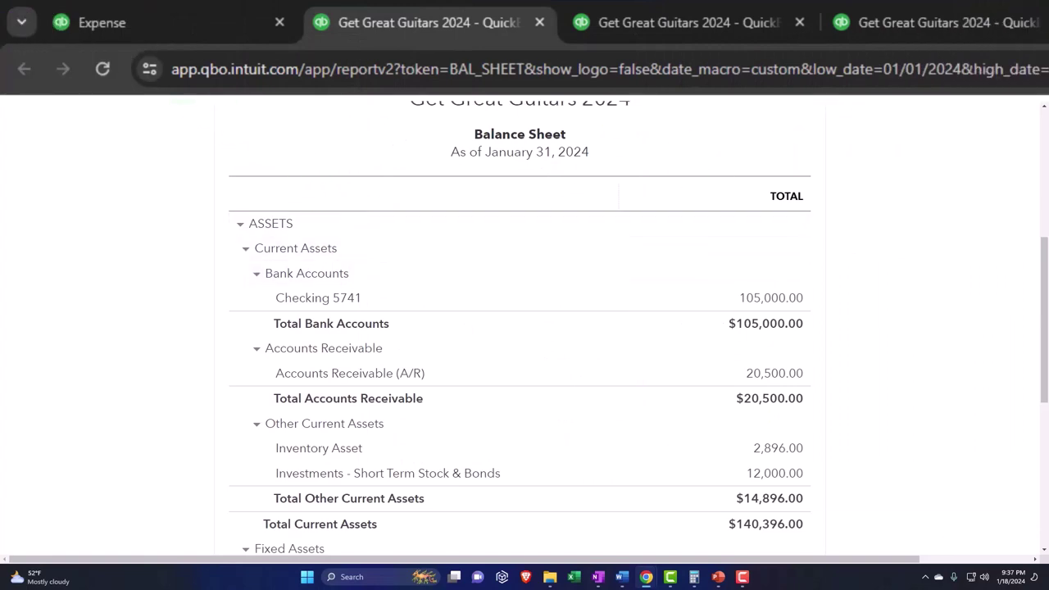
left_click(220, 34)
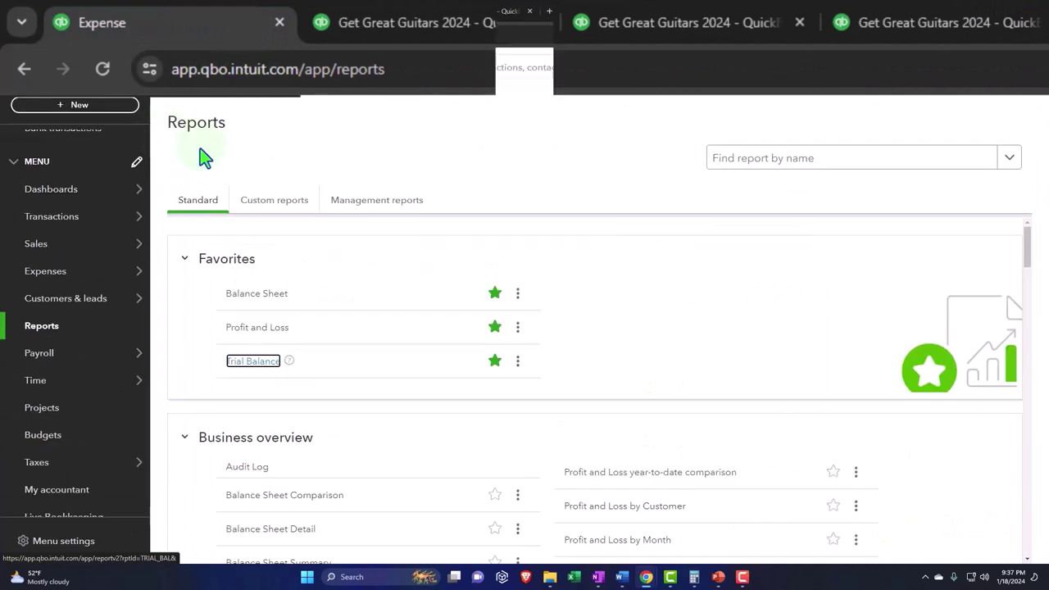
left_click(77, 108)
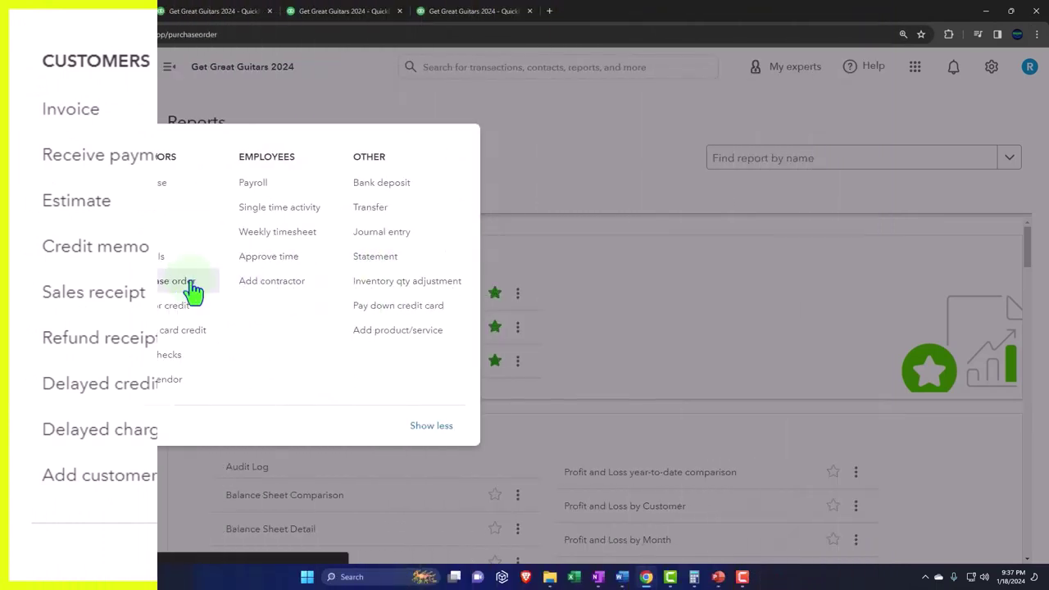
left_click(192, 289)
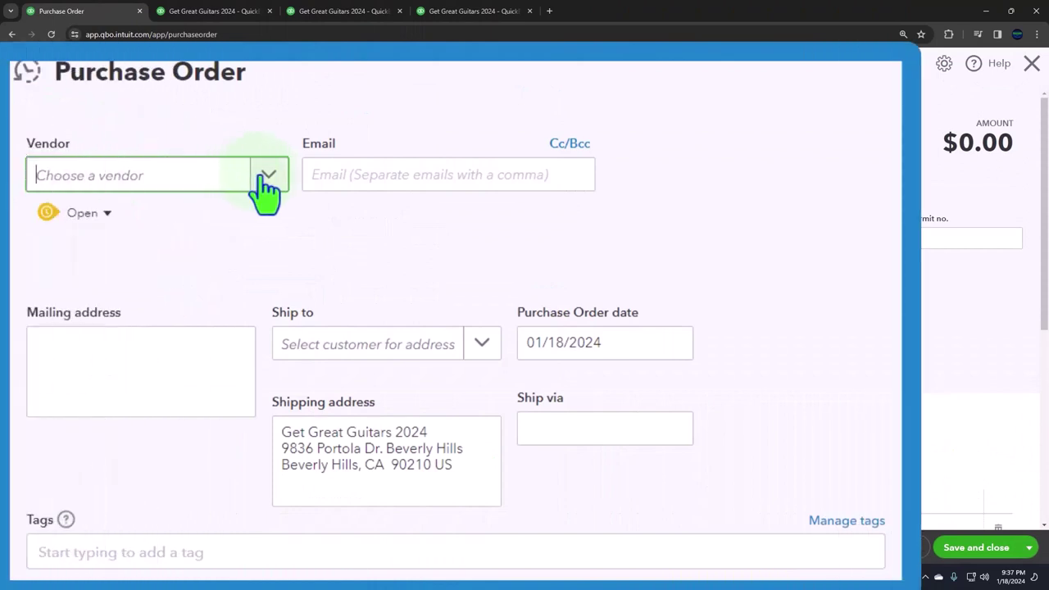
left_click(267, 179)
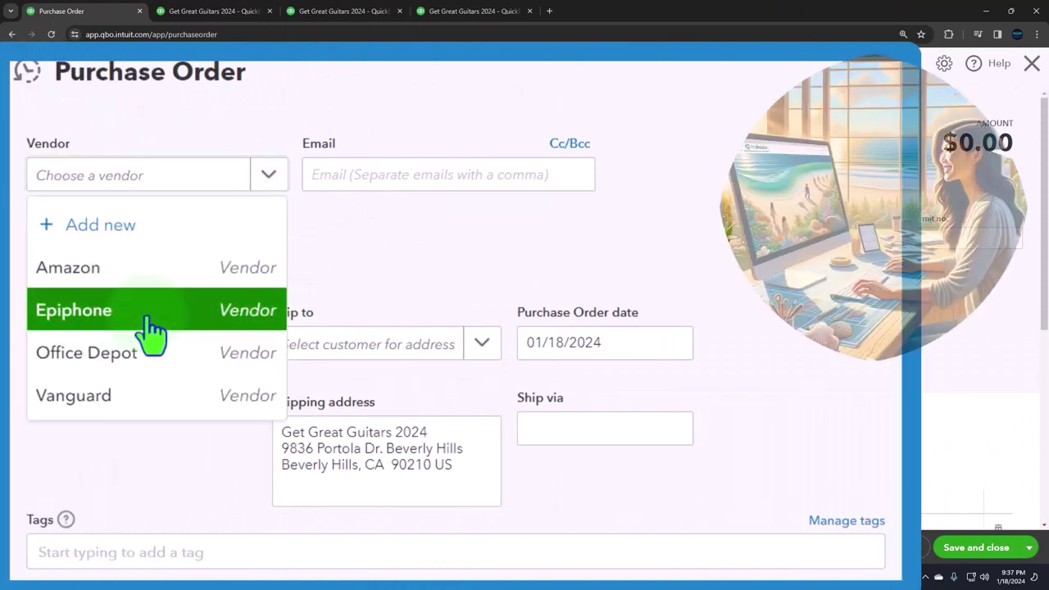
left_click(148, 318)
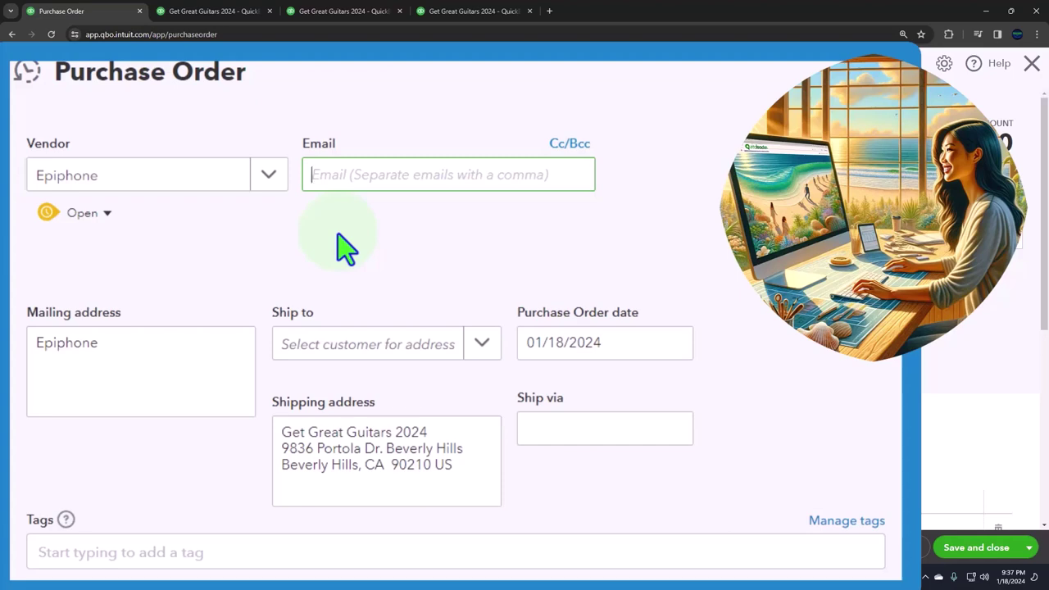
- Review the customers offered for the ship-to address without choosing one
key("Tab")
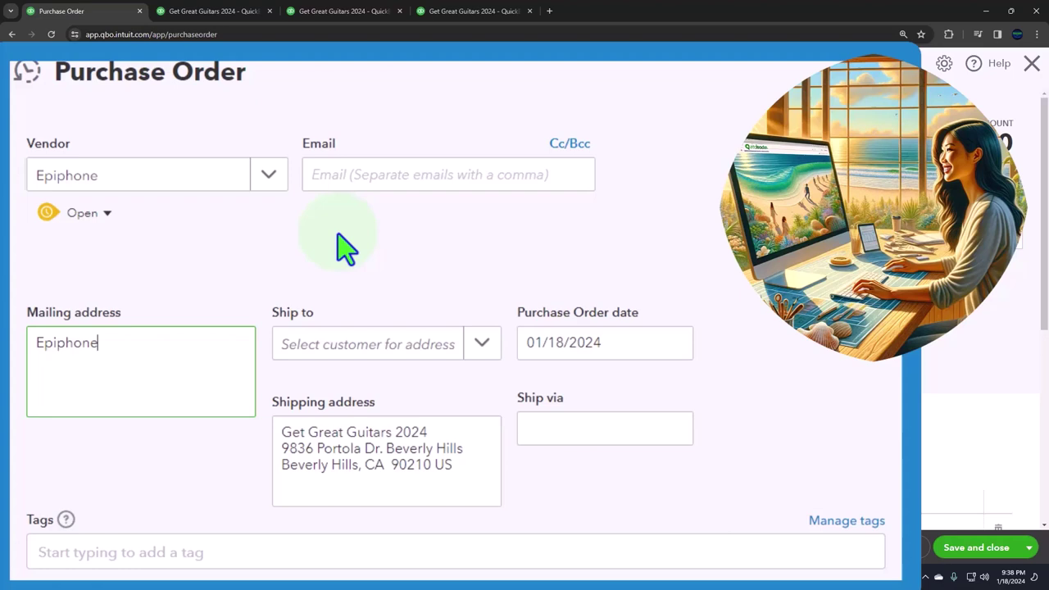
key("Tab")
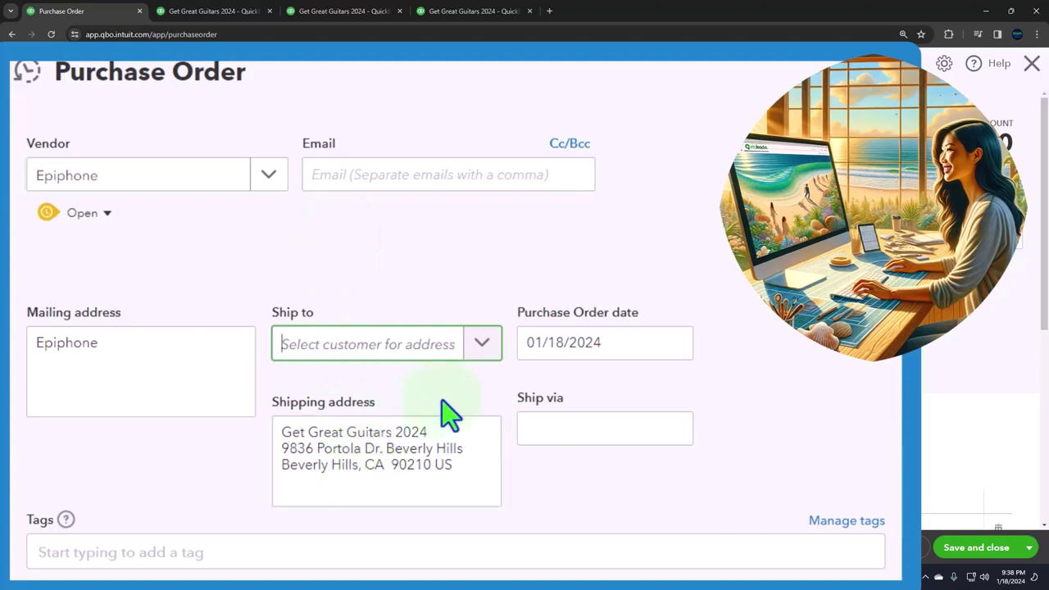
left_click(482, 344)
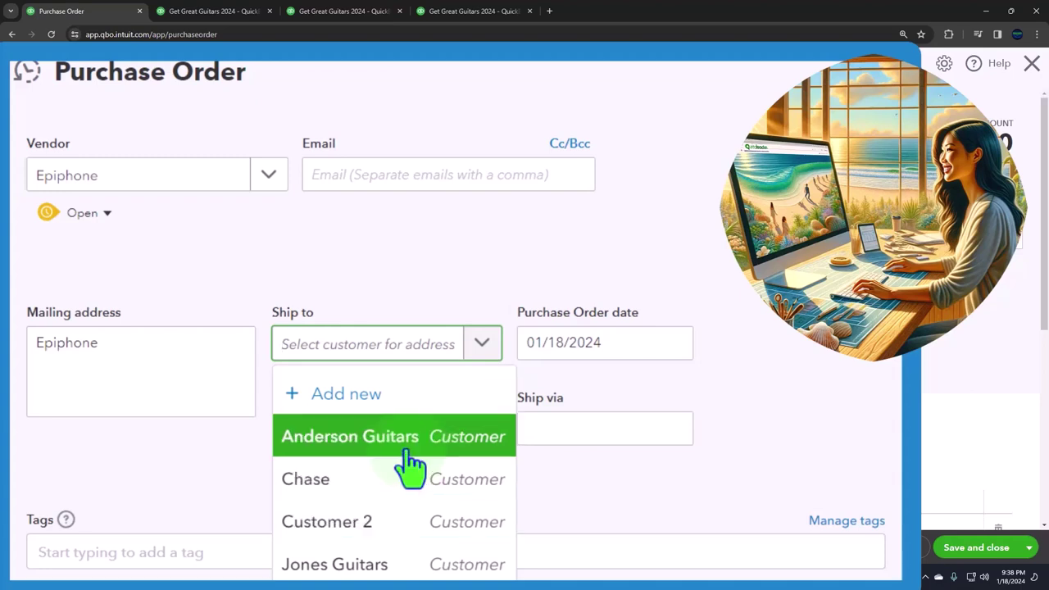
left_click(852, 359)
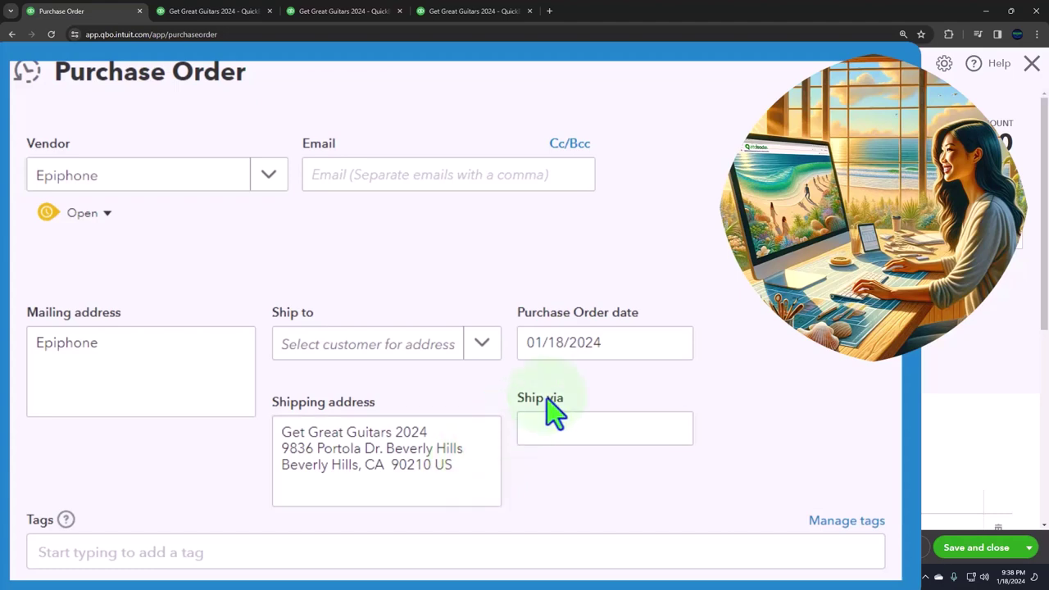
- Set the purchase order date to 01/12/2024
left_click(622, 350)
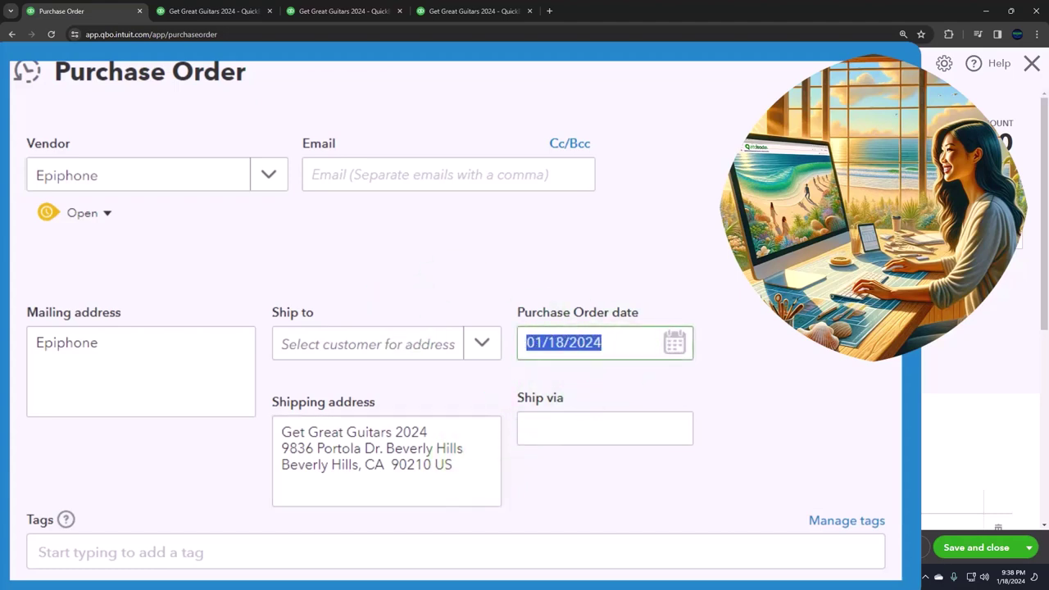
type("01")
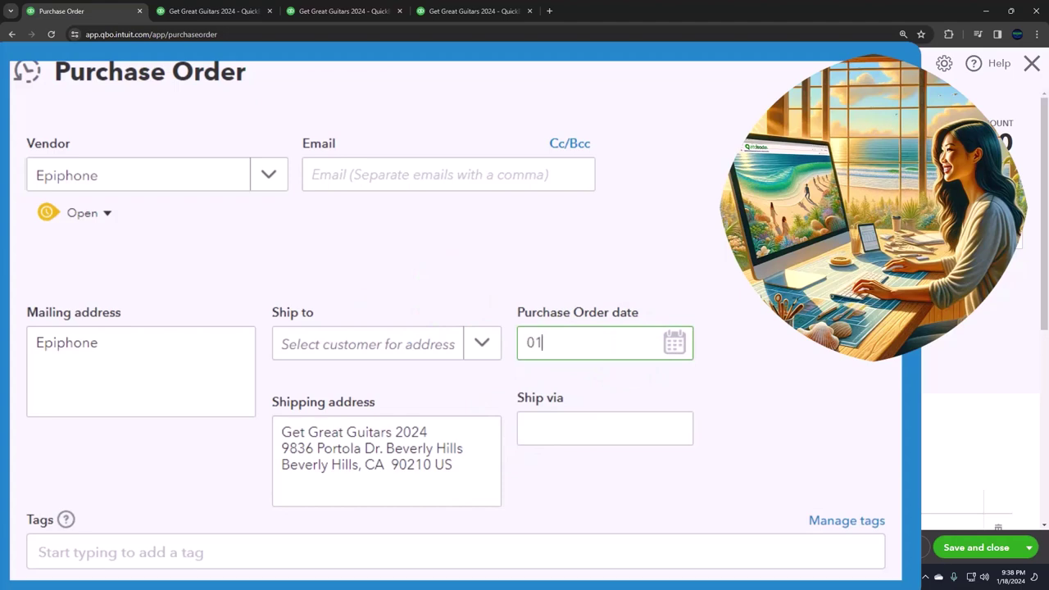
type("/12/2023")
key("Tab")
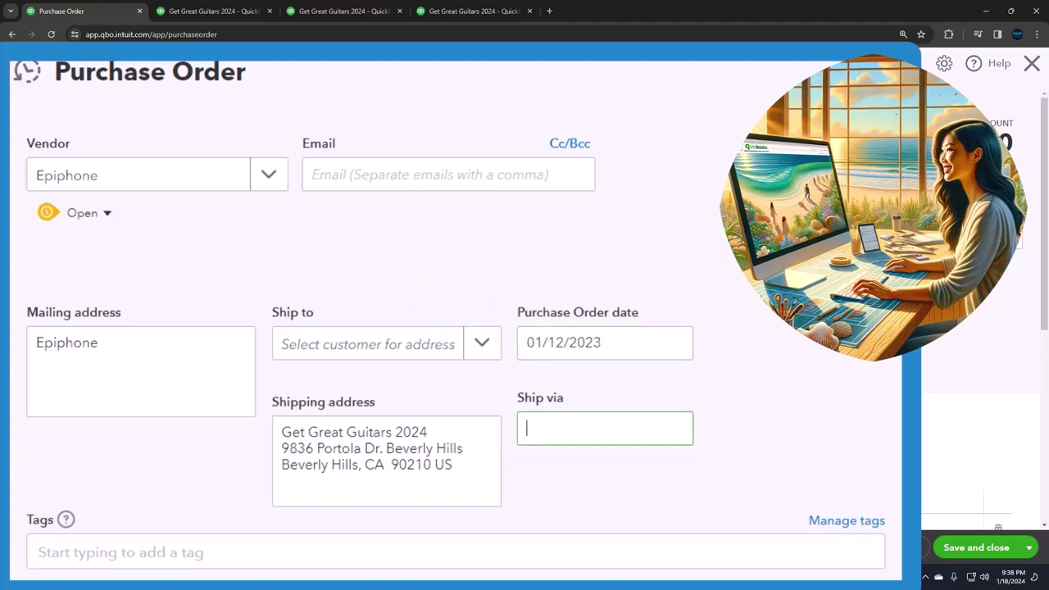
left_click(625, 342)
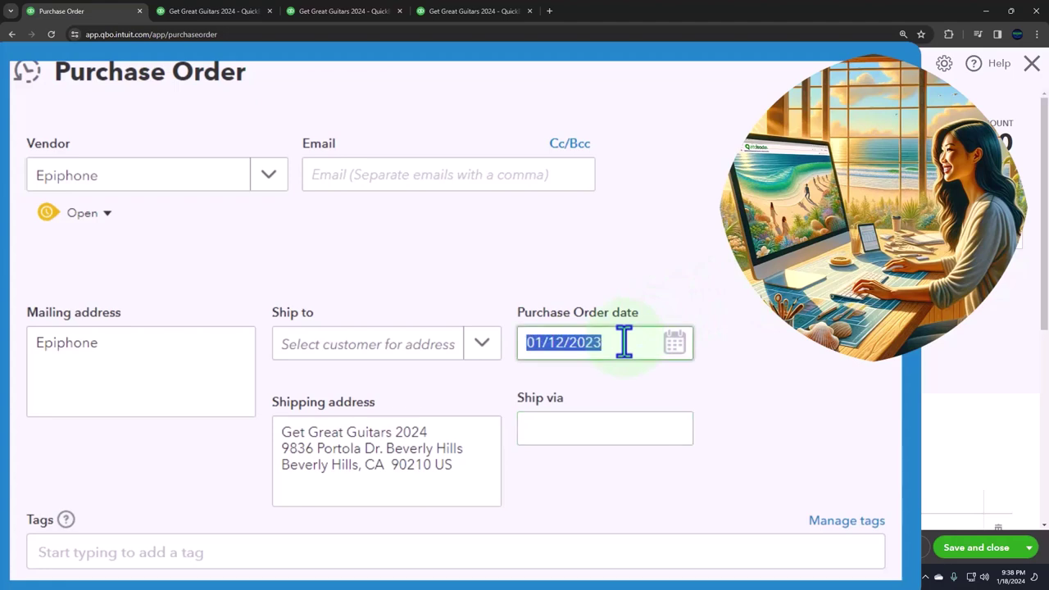
left_click(624, 342)
key("BackSpace")
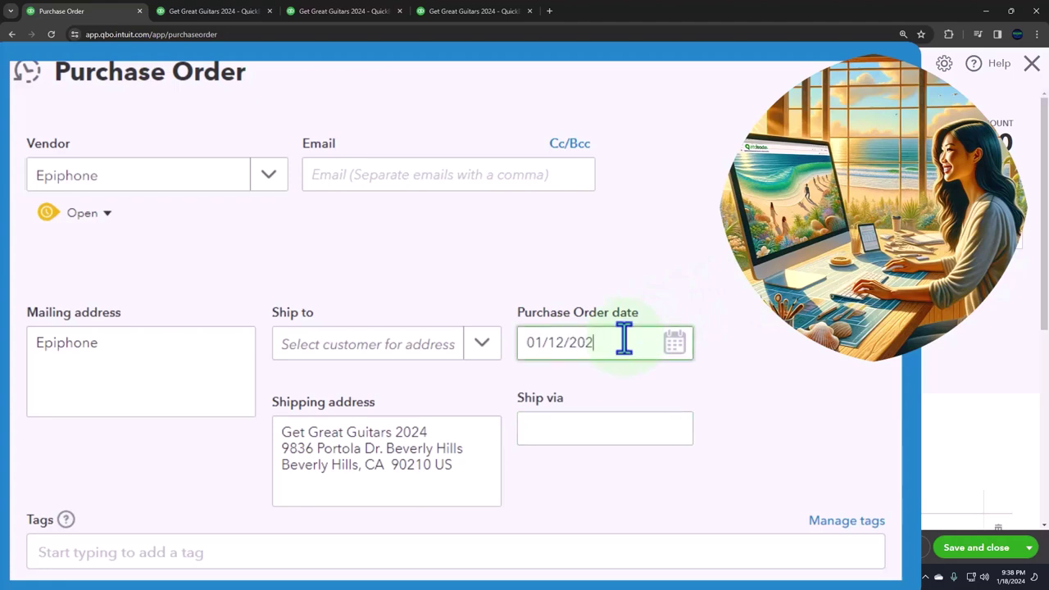
type("4")
key("Tab")
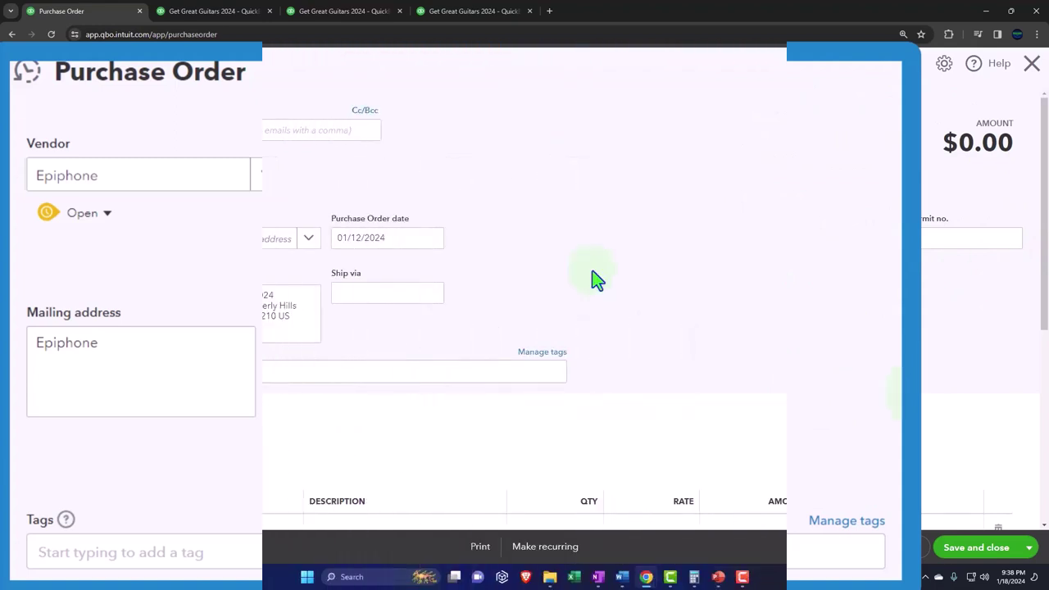
- Expand the Category details section to examine its line fields and collapse it again
scroll(591, 272, "down", 3)
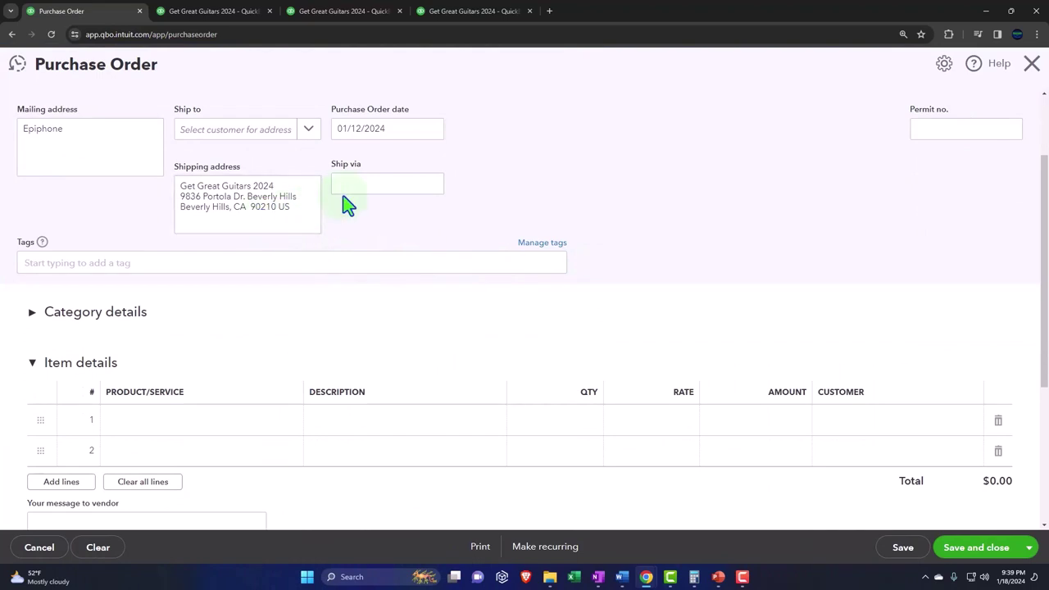
scroll(345, 205, "down", 1)
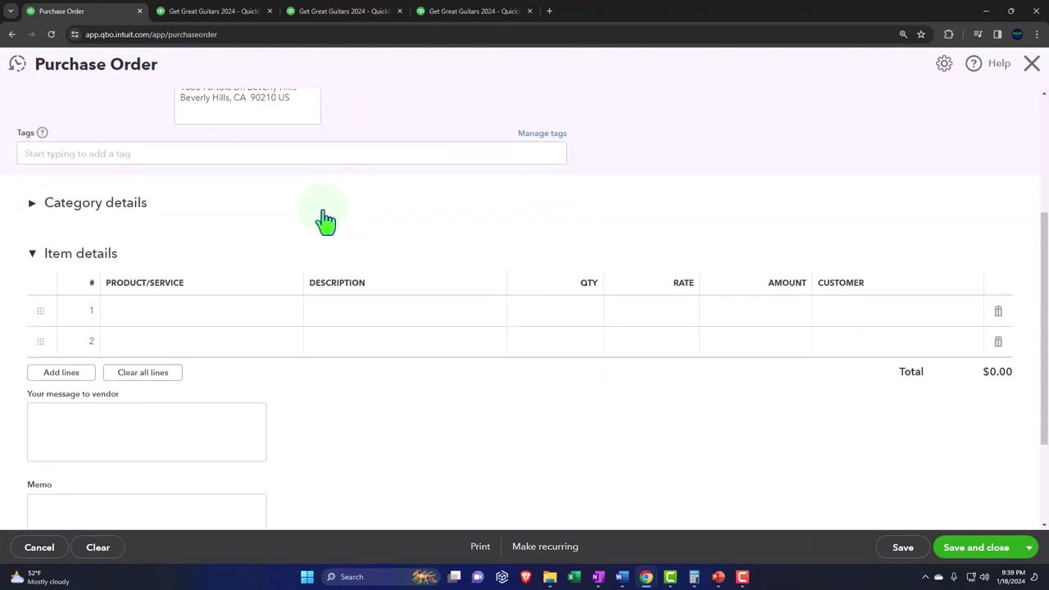
left_click(32, 207)
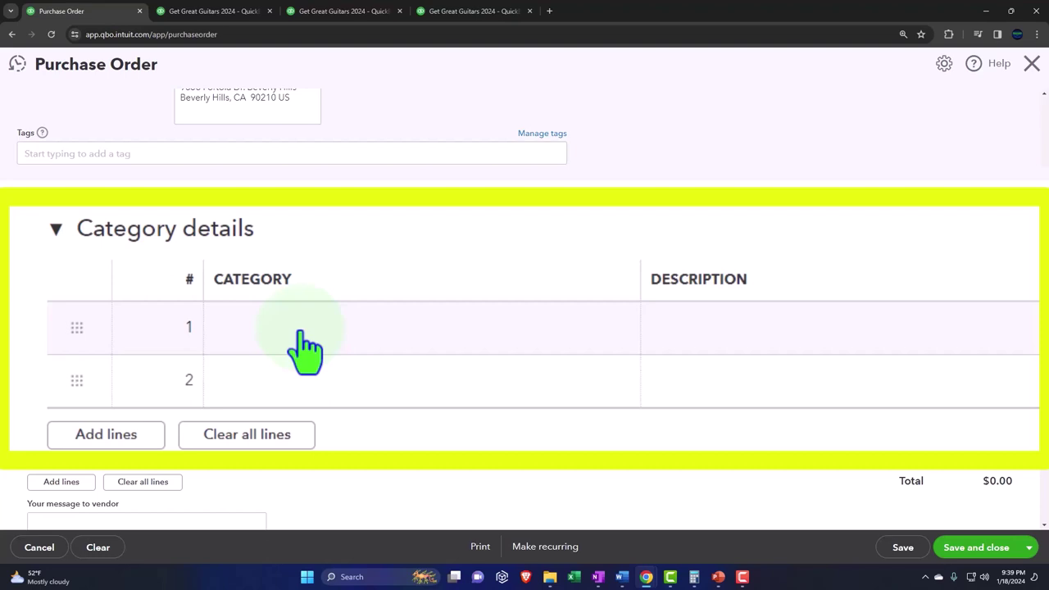
left_click(55, 228)
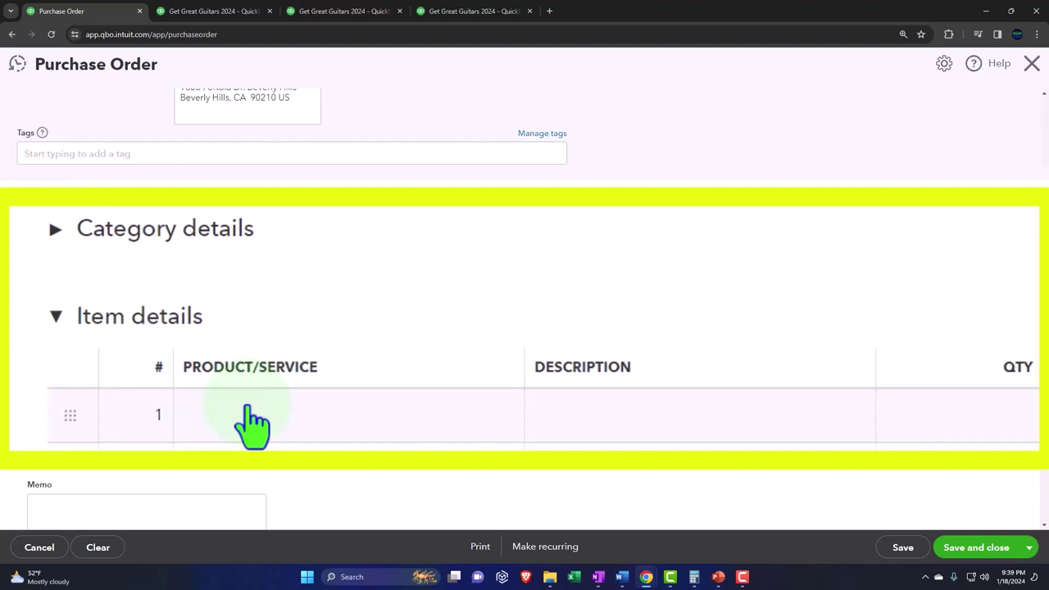
- Add the product ELP (Epiphone Les Paul) to the first line of the item details
scroll(254, 423, "down", 1)
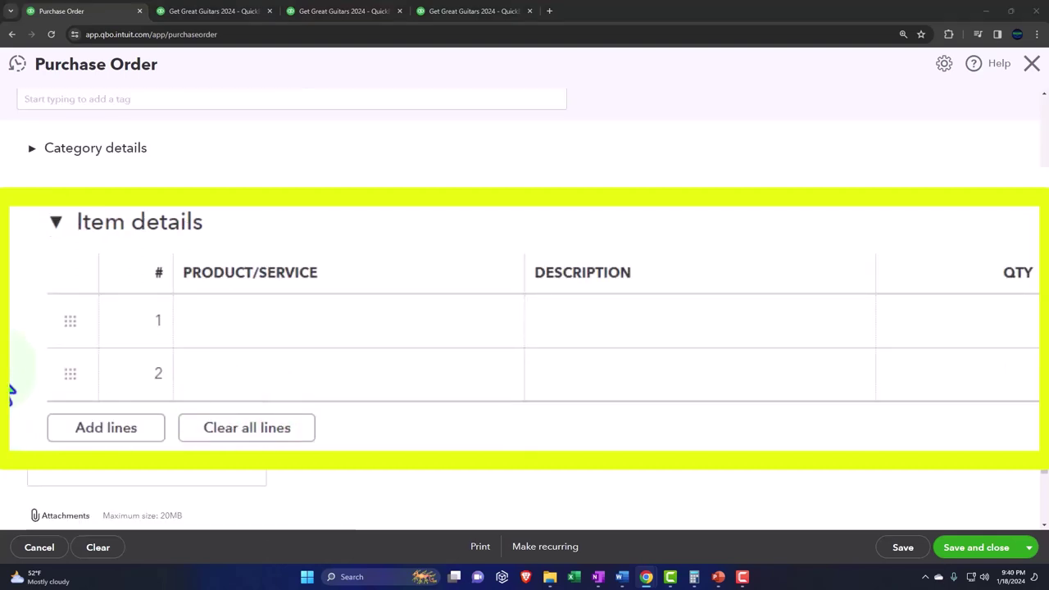
left_click(326, 336)
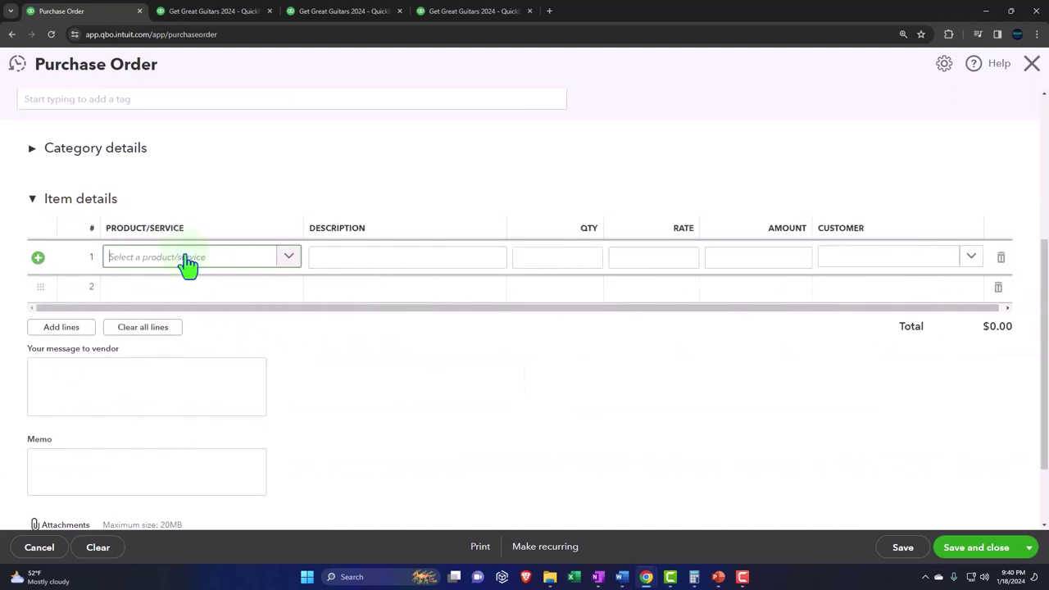
type("i")
key("BackSpace")
type("el")
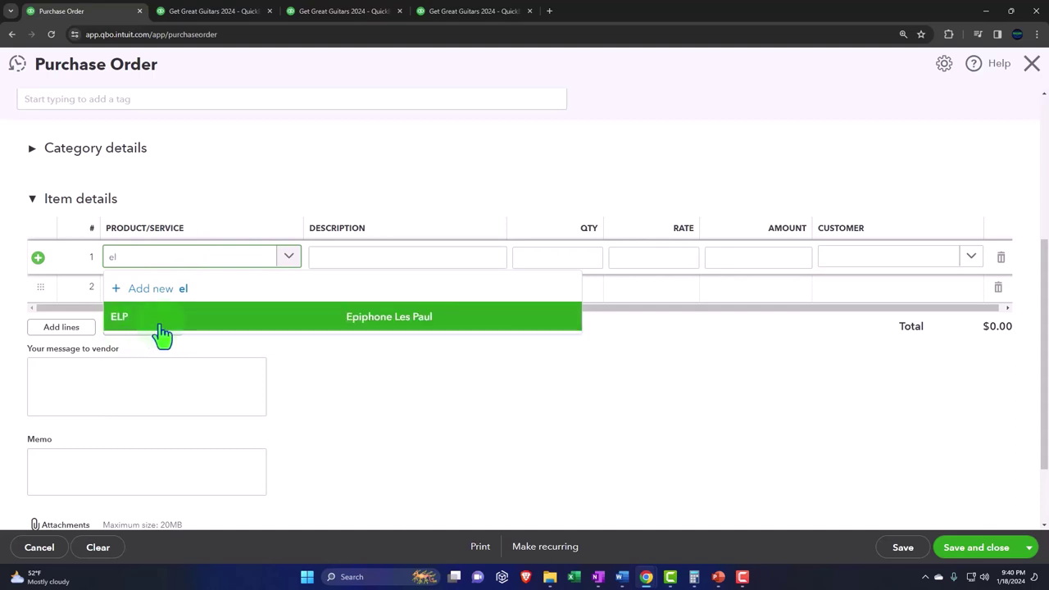
left_click(391, 317)
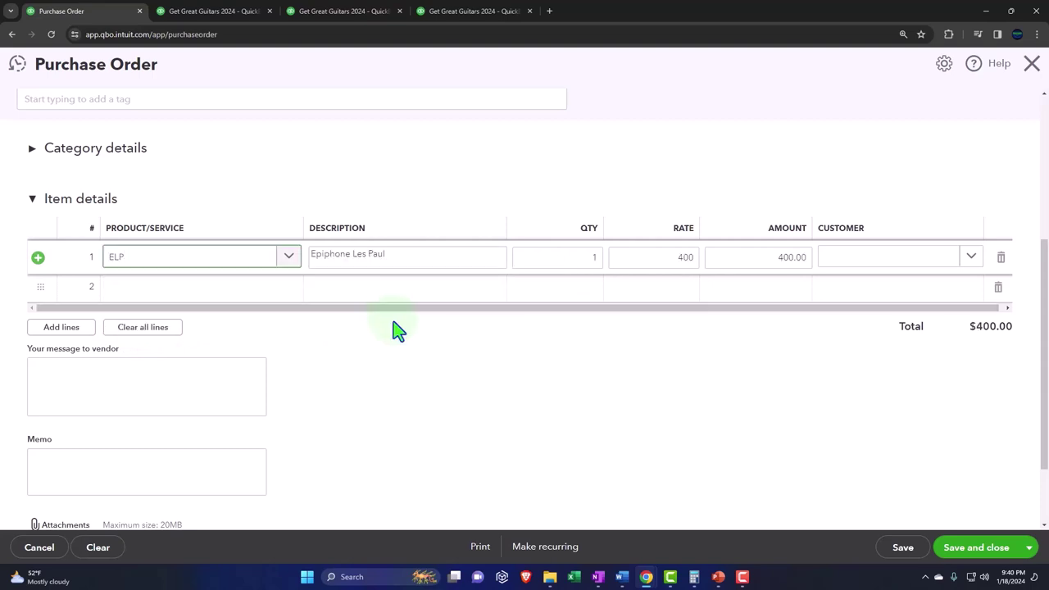
- Set the quantity of the ELP line to 20, keeping its rate and leaving the customer blank
key("Tab")
key("Tab")
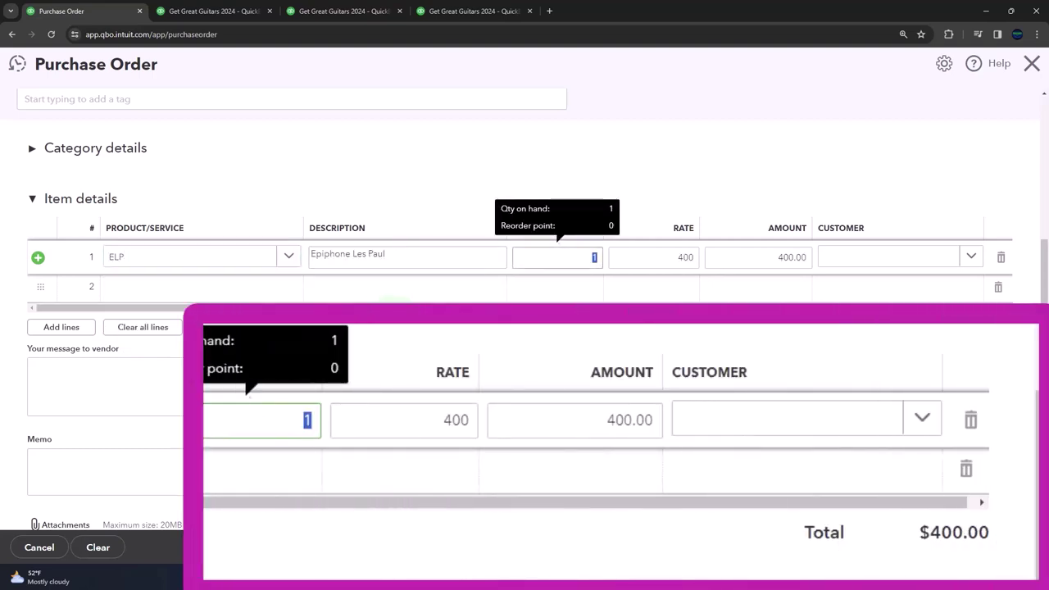
type("20")
key("Tab")
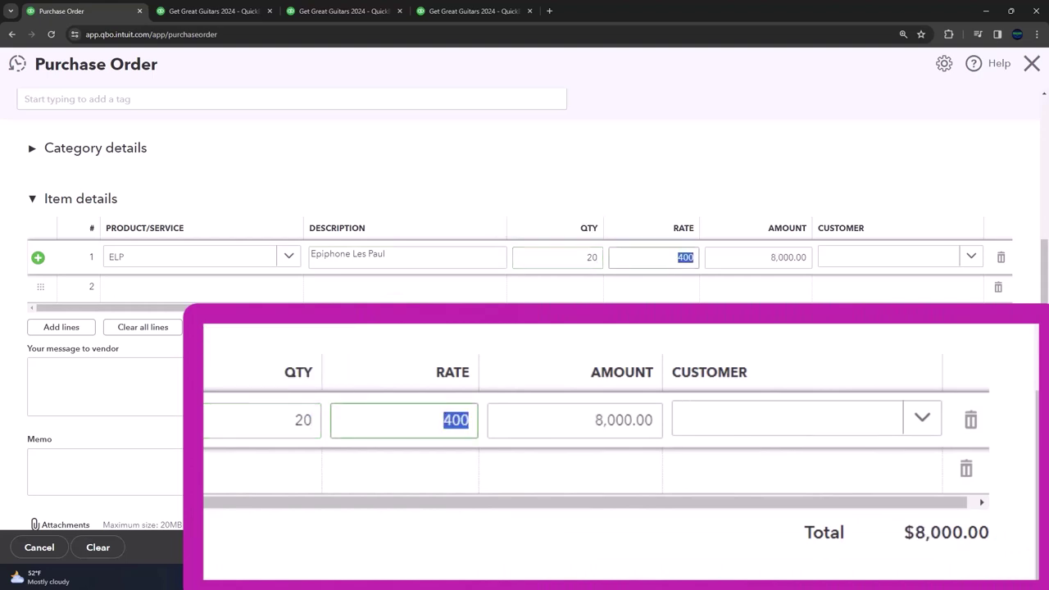
key("Tab")
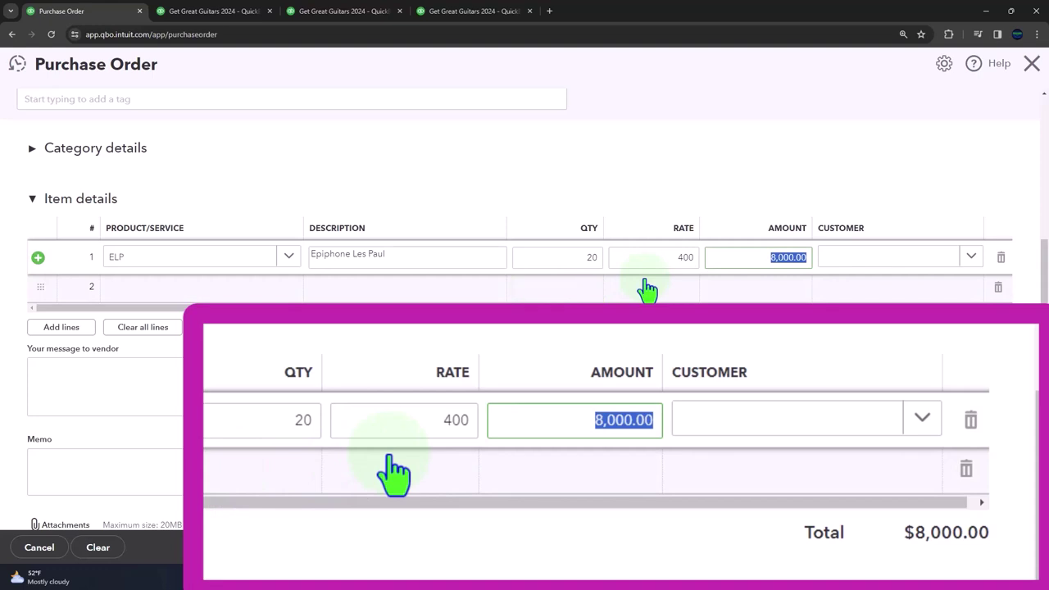
key("Tab")
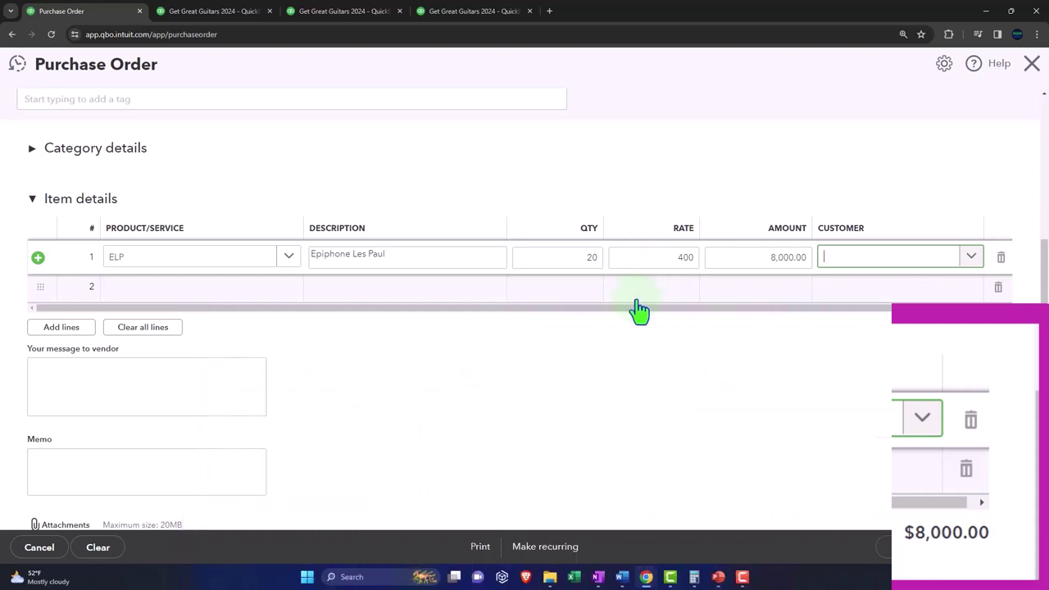
scroll(637, 306, "up", 4)
scroll(246, 227, "down", 3)
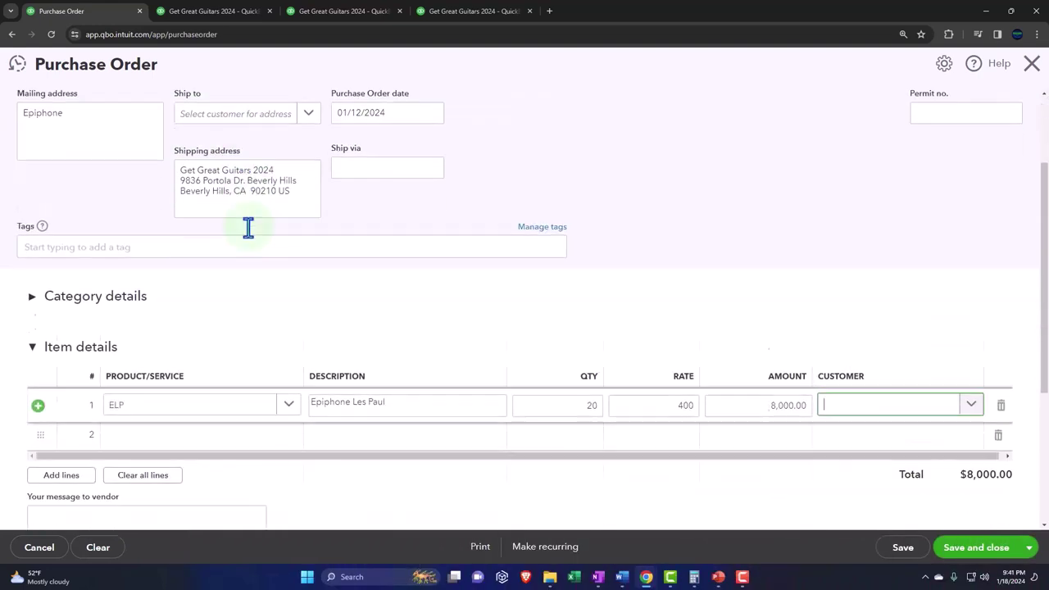